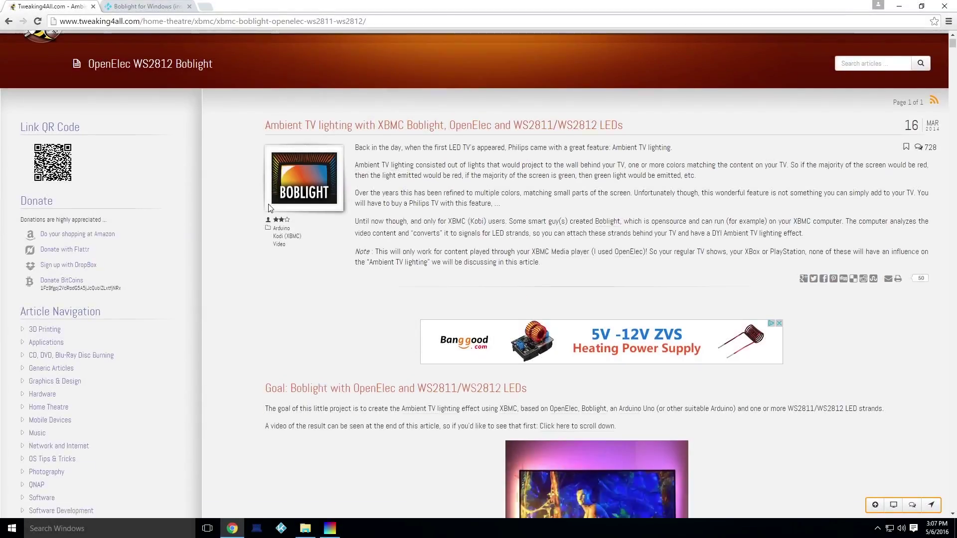
scroll(292, 210, down, 2)
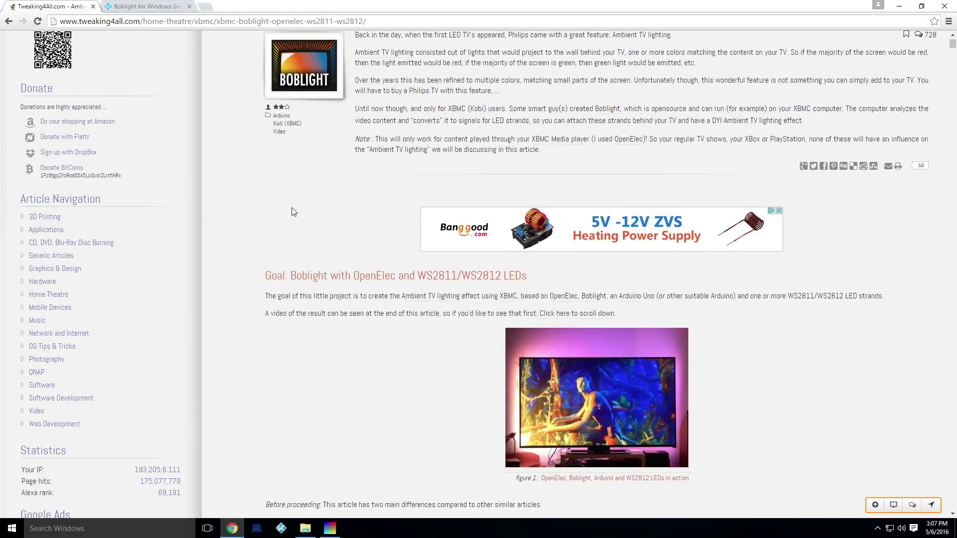
scroll(291, 209, down, 3)
scroll(292, 211, down, 3)
scroll(291, 211, up, 3)
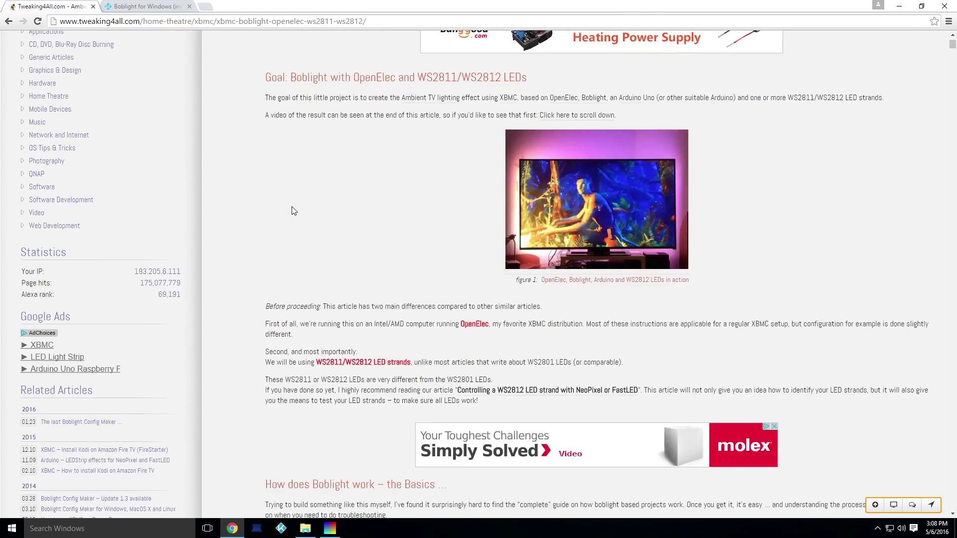
scroll(292, 210, up, 5)
Step: Switch to the Kodi forum thread 'Boblight for Windows (install and configure)'
click(181, 6)
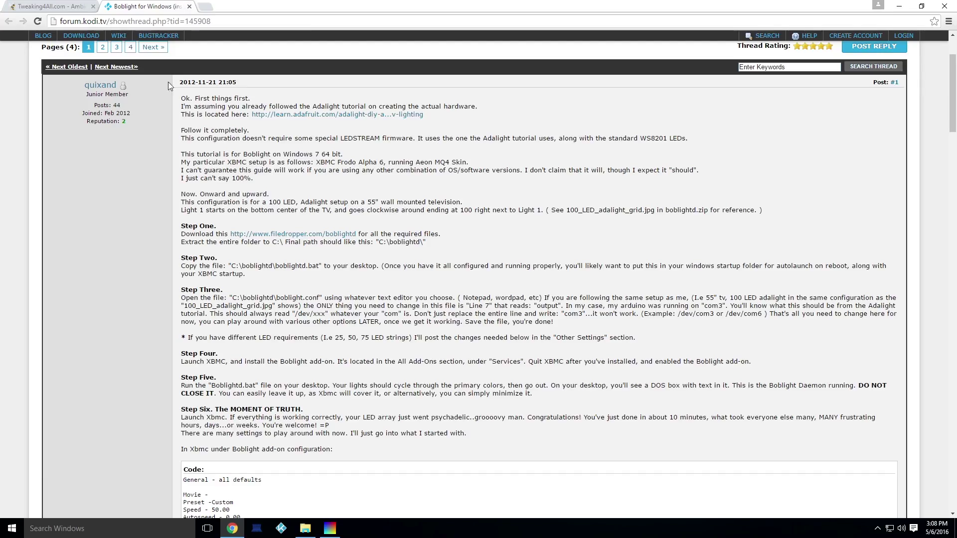
scroll(283, 333, down, 3)
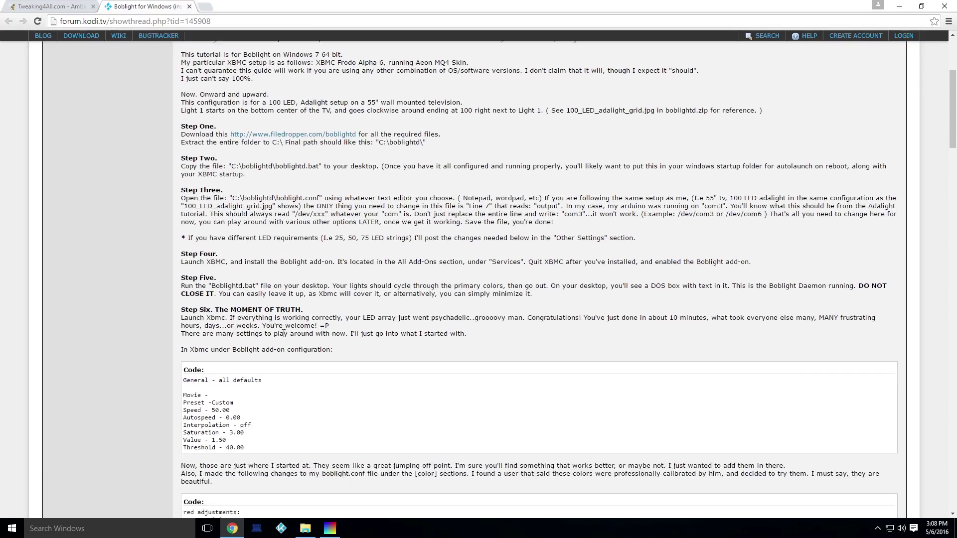
scroll(319, 207, down, 3)
scroll(315, 247, up, 7)
scroll(312, 278, up, 1)
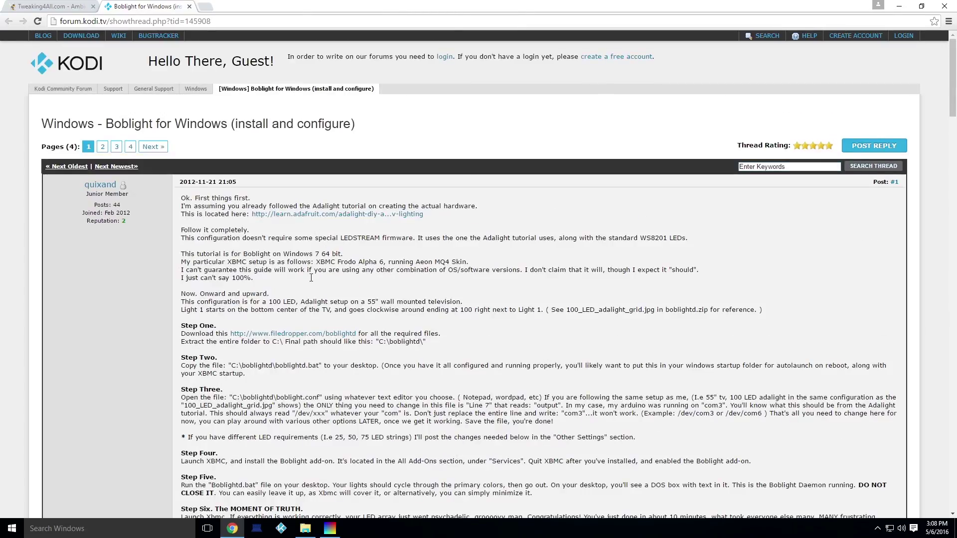
Step: With C:\boblightd and BoblightConfTool showing, run start.bat to launch boblightd with boblight.conf
click(306, 529)
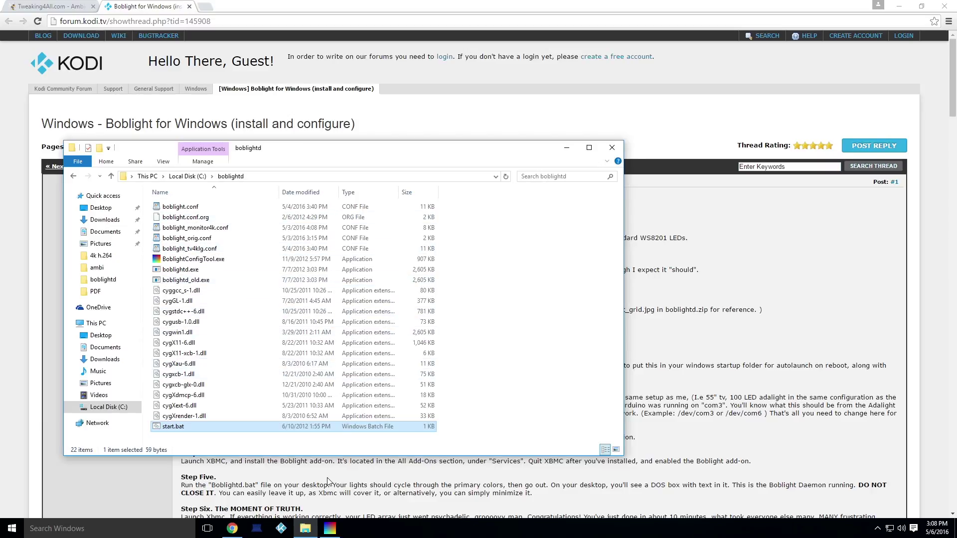
click(334, 529)
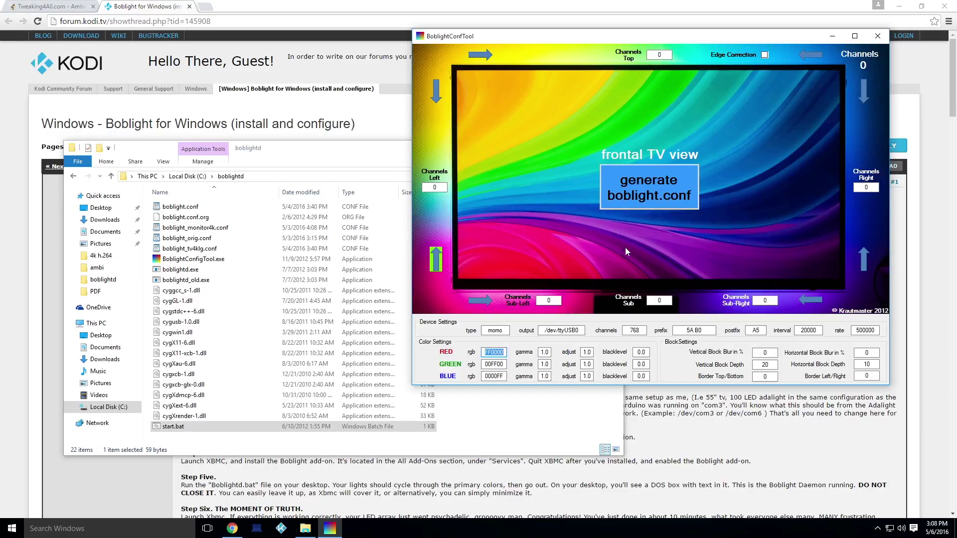
double_click(194, 428)
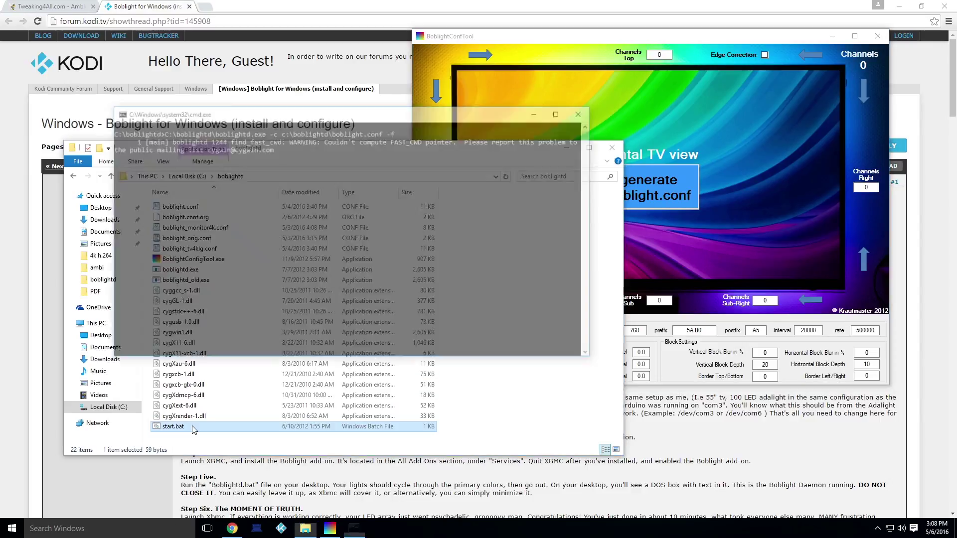